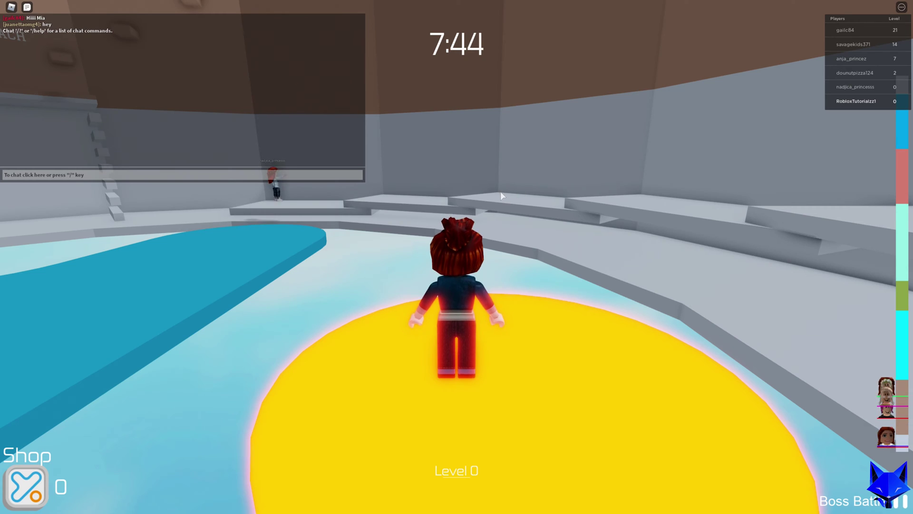
Walk and jump the avatar off the yellow pad and run along the wall ledge.
{"action": "key", "text": "w"}
{"action": "key", "text": "space"}
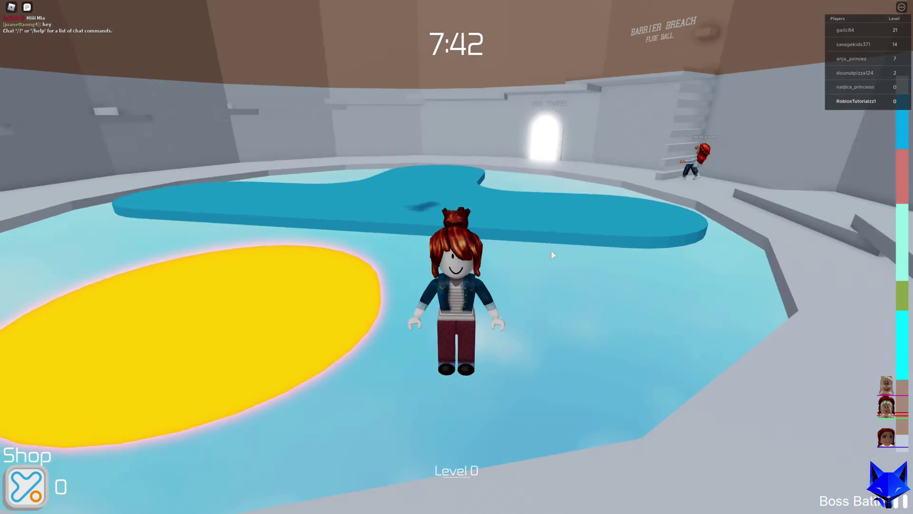
{"action": "key", "text": "d"}
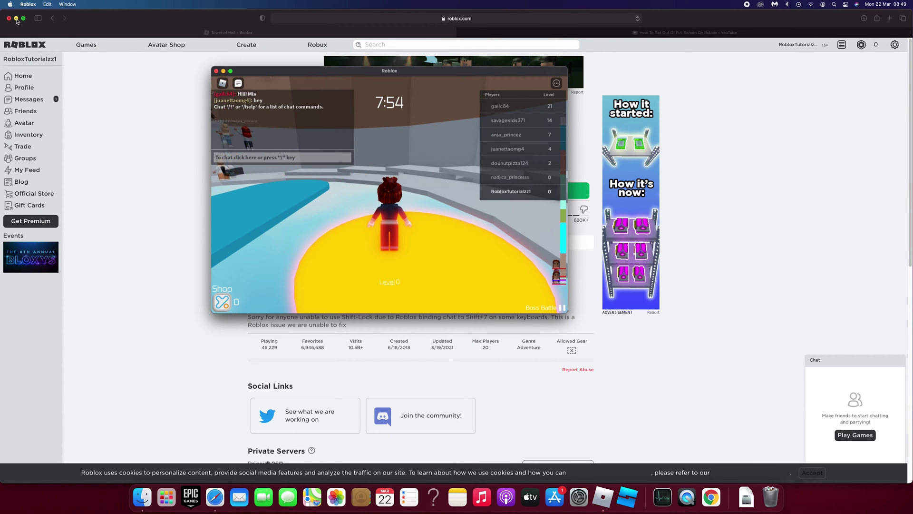
Minimize Safari, make the Roblox window fullscreen, then walk the avatar around the pool edge.
{"action": "left_click", "coordinate": [15, 18]}
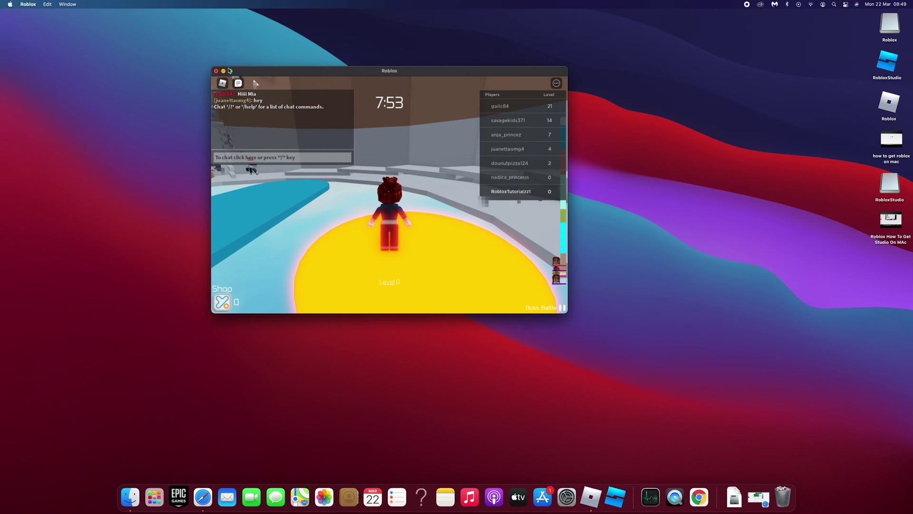
{"action": "left_click", "coordinate": [230, 70]}
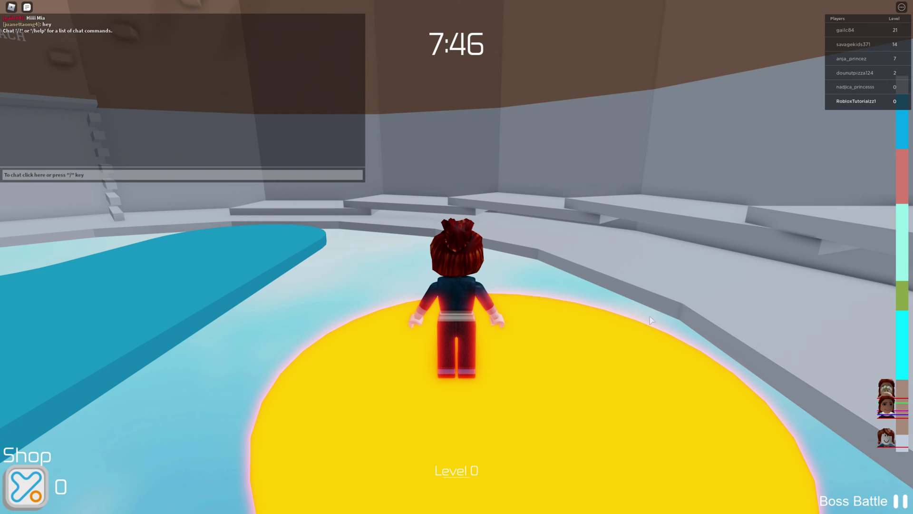
{"action": "key", "text": "w"}
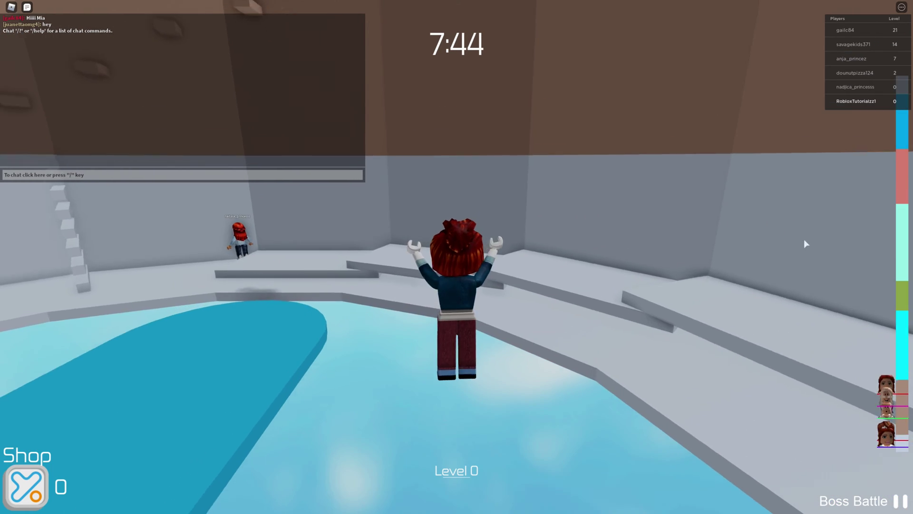
{"action": "key", "text": "d"}
{"action": "key", "text": "w"}
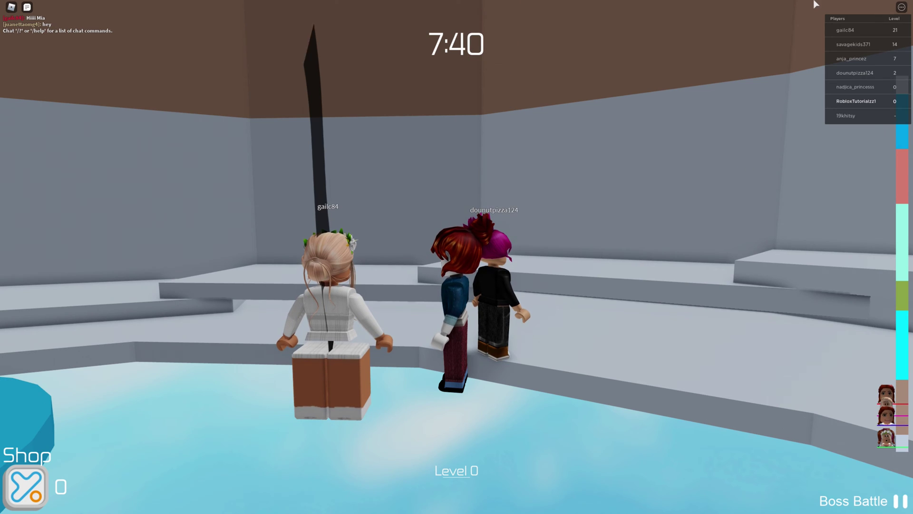
Open the Roblox menu from the logo, close it, then reopen it with Esc.
{"action": "left_click", "coordinate": [11, 7]}
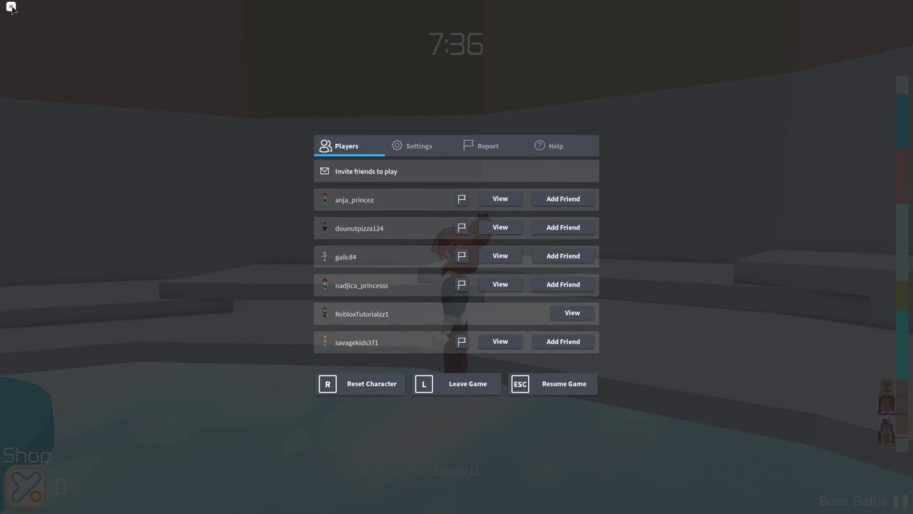
{"action": "left_click", "coordinate": [12, 8]}
{"action": "key", "text": "Escape"}
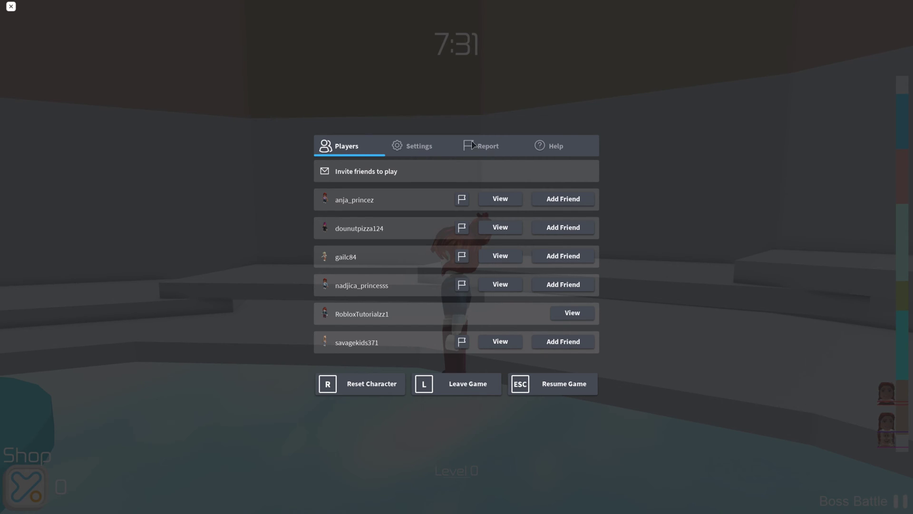
Turn Fullscreen Off in Settings and drag the game window toward the screen centre.
{"action": "left_click", "coordinate": [411, 148]}
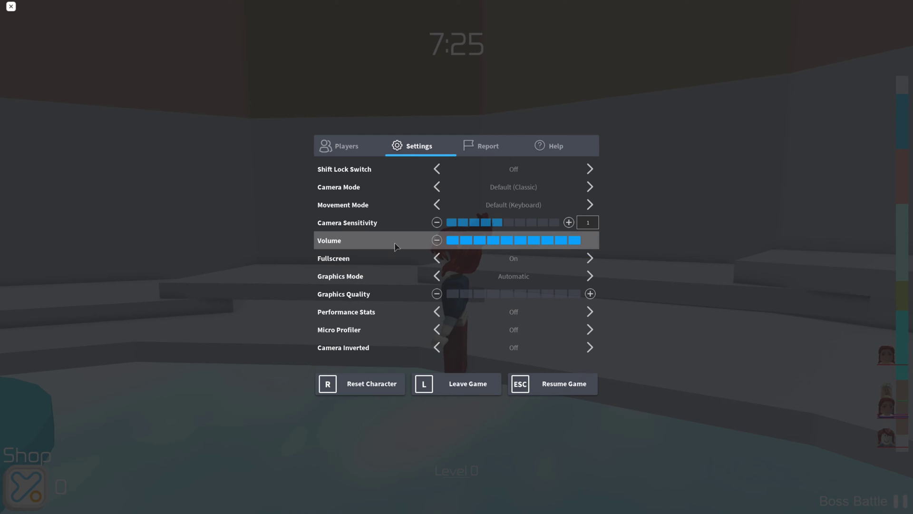
{"action": "left_click", "coordinate": [437, 258]}
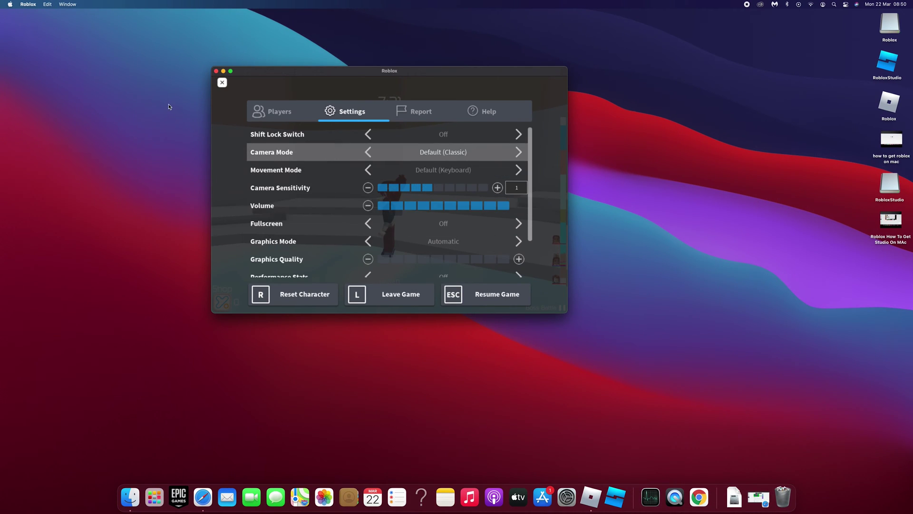
{"action": "left_click_drag", "start_coordinate": [337, 68], "coordinate": [515, 79]}
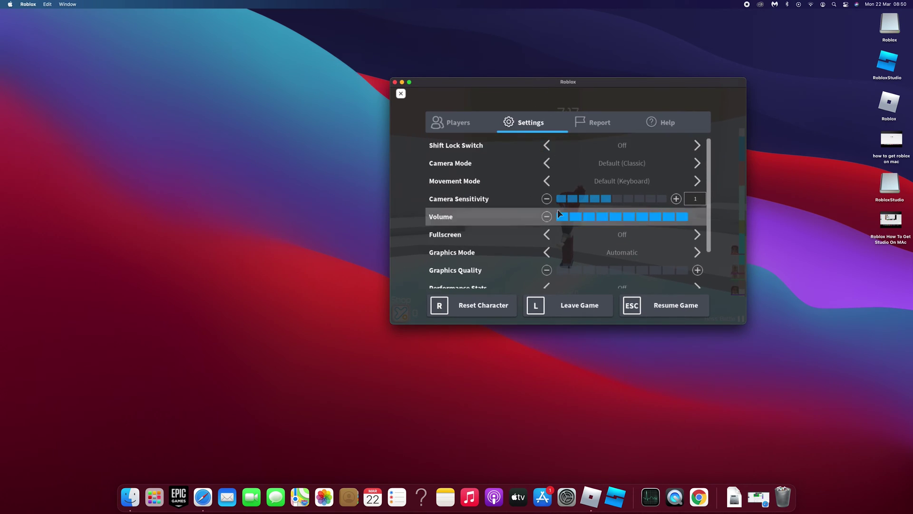
Close the menu, stretch the window to the full screen width, and move it to the top.
{"action": "left_click", "coordinate": [401, 93]}
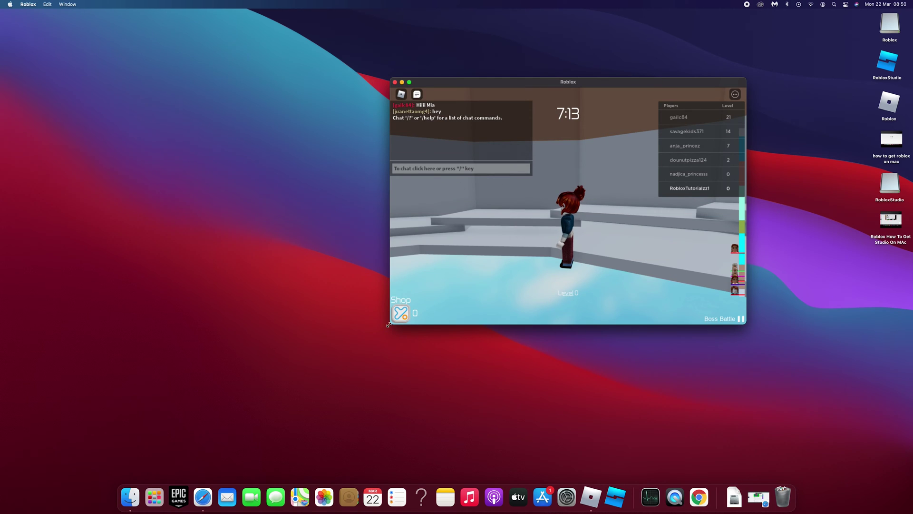
{"action": "mouse_move", "coordinate": [389, 324]}
{"action": "left_mouse_down"}
{"action": "mouse_move", "coordinate": [39, 377]}
{"action": "mouse_move", "coordinate": [1, 342]}
{"action": "left_mouse_up"}
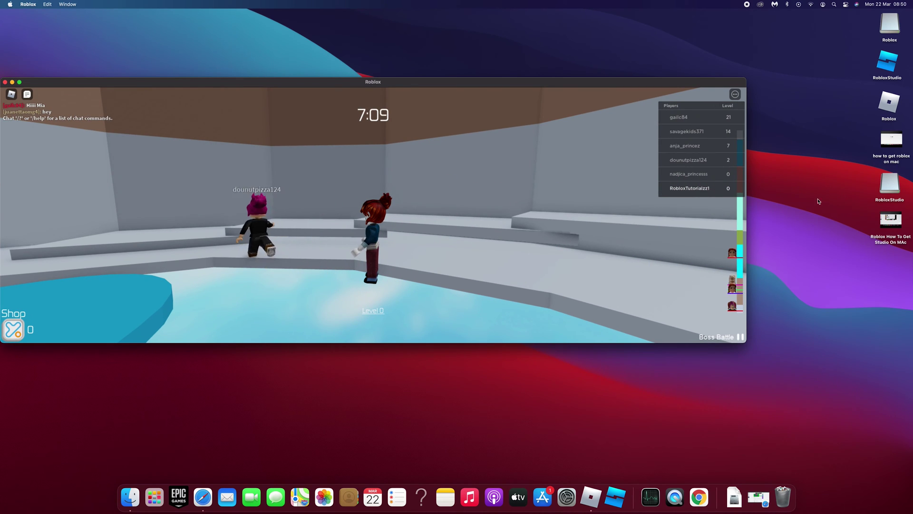
{"action": "left_click_drag", "start_coordinate": [746, 214], "coordinate": [912, 214]}
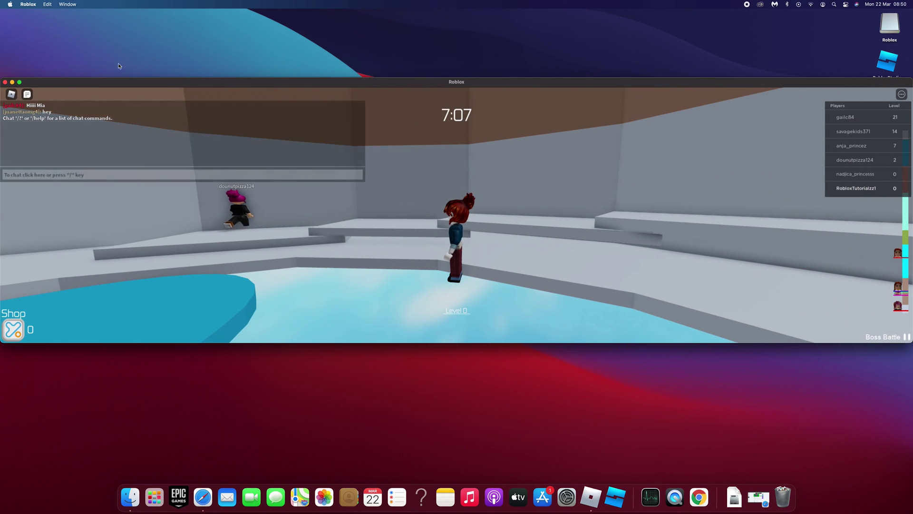
{"action": "left_click_drag", "start_coordinate": [122, 81], "coordinate": [121, 13]}
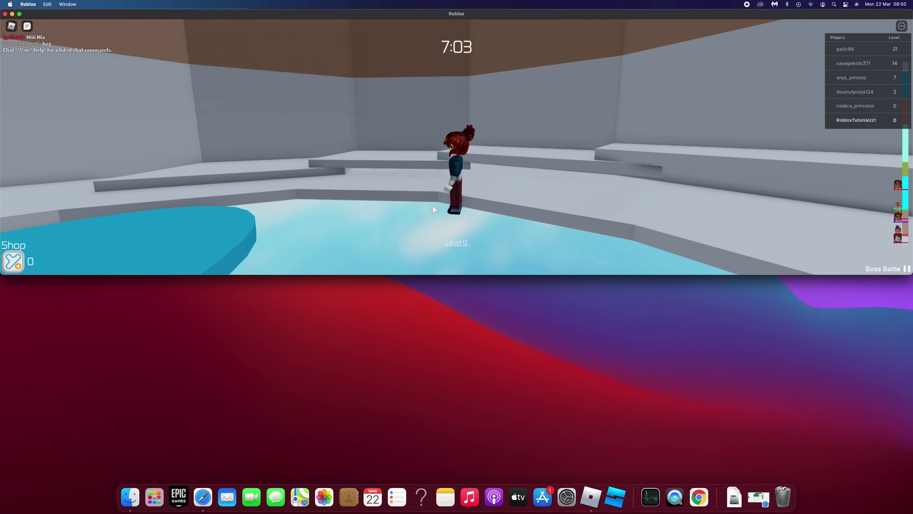
Bring up the in-game menu with Esc and switch to its Settings list.
{"action": "key", "text": "Escape"}
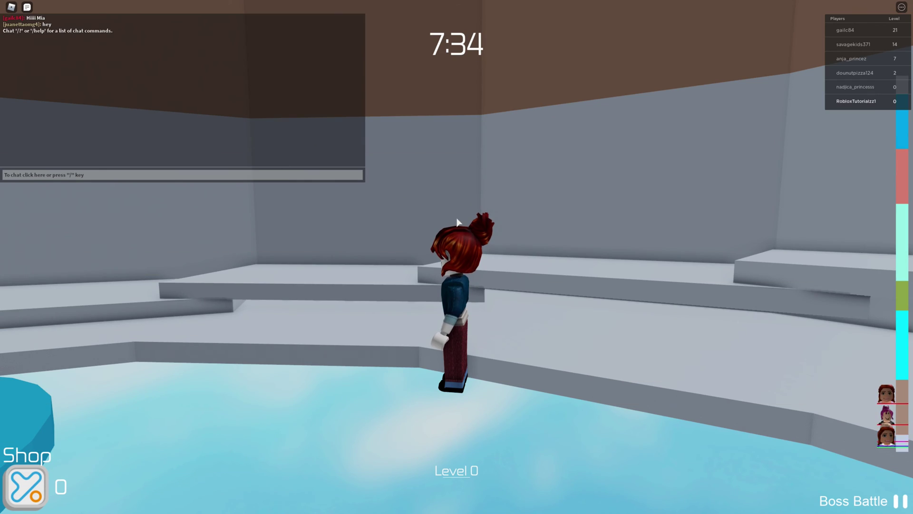
{"action": "key", "text": "Escape"}
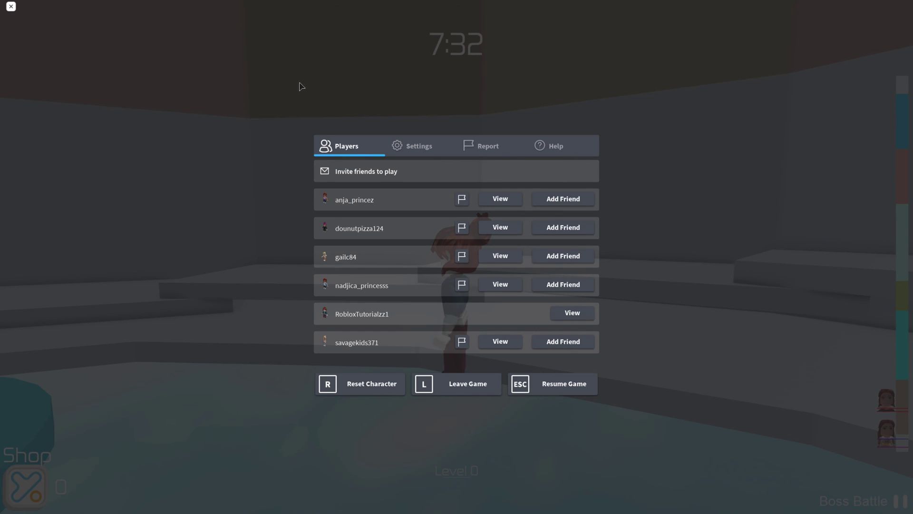
{"action": "left_click", "coordinate": [411, 148]}
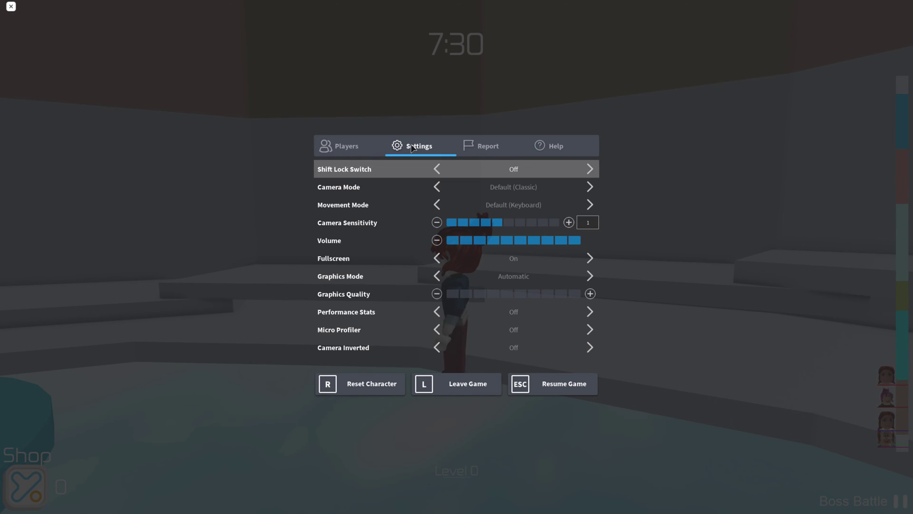